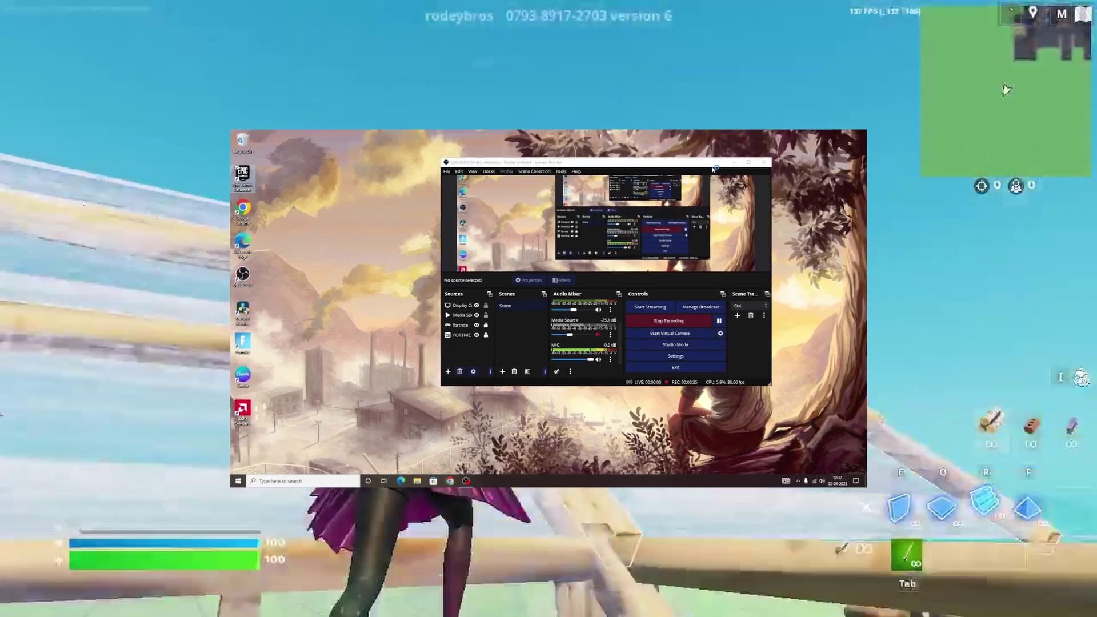
Step: Move the OBS window up and right, and shift the blank loading window into place
drag(712, 170, 791, 148)
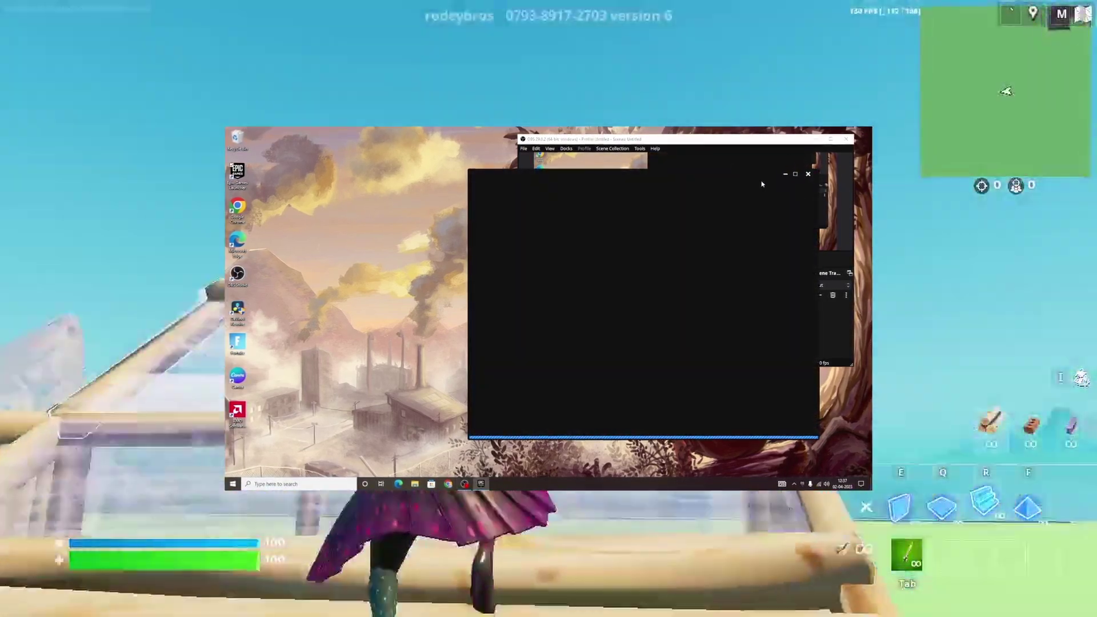
drag(652, 176, 507, 148)
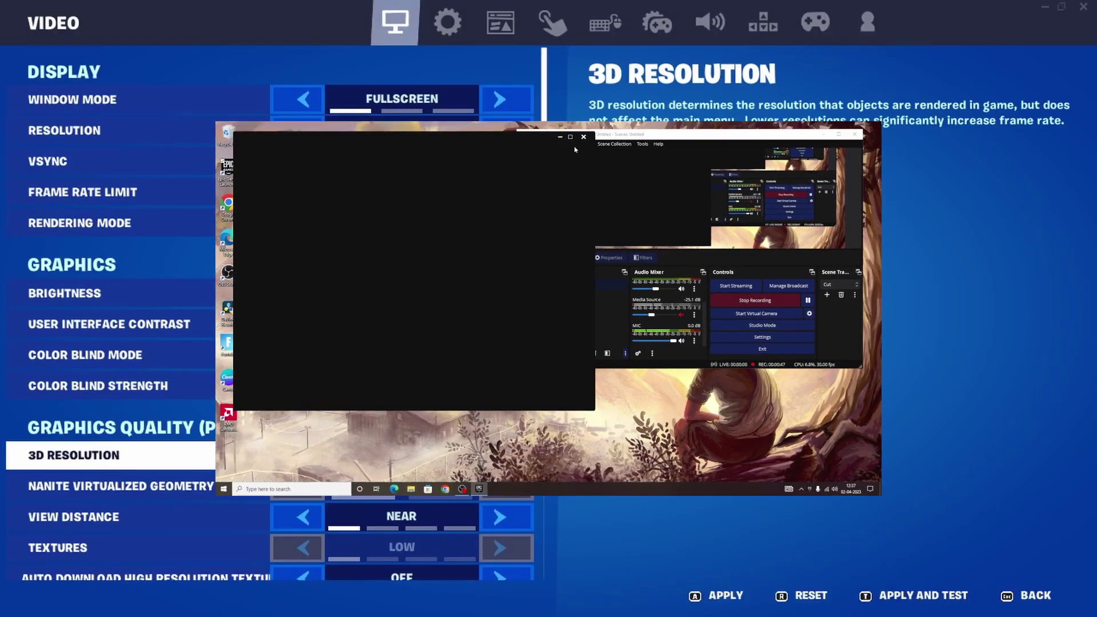
drag(550, 156, 665, 163)
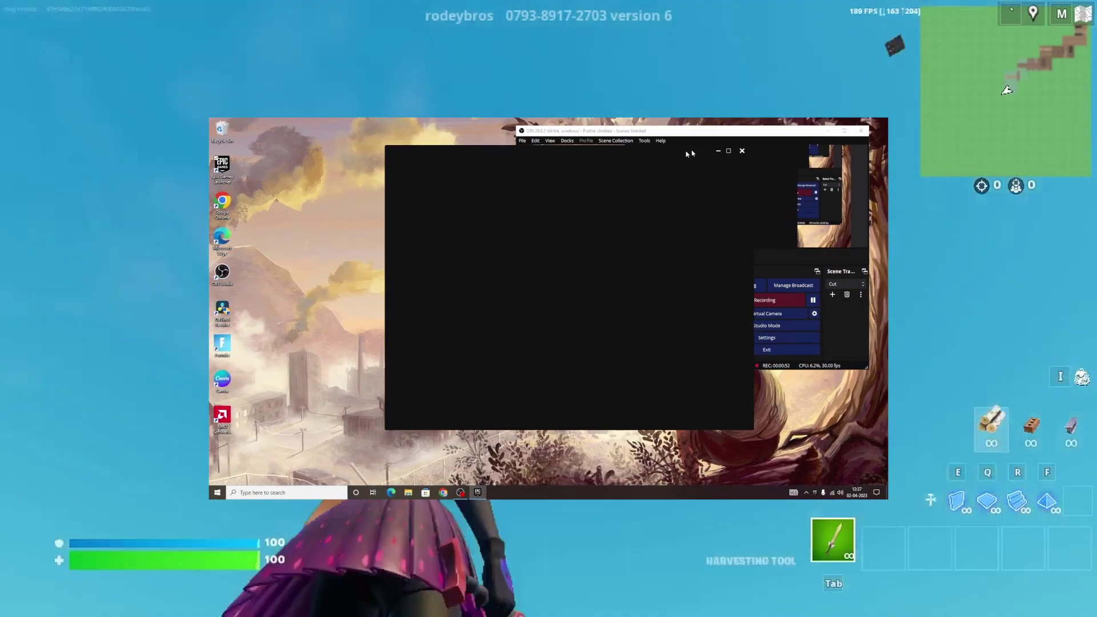
Step: From the account menu, open Settings, expand Fortnite and show the Additional Command Line Arguments field
drag(689, 156, 587, 167)
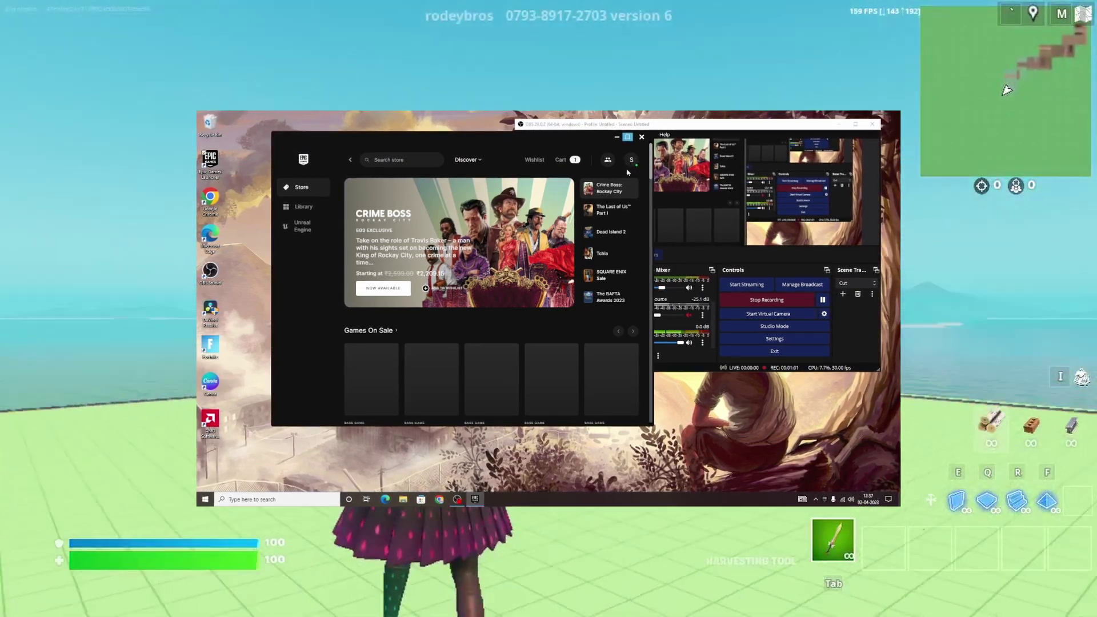
click(634, 162)
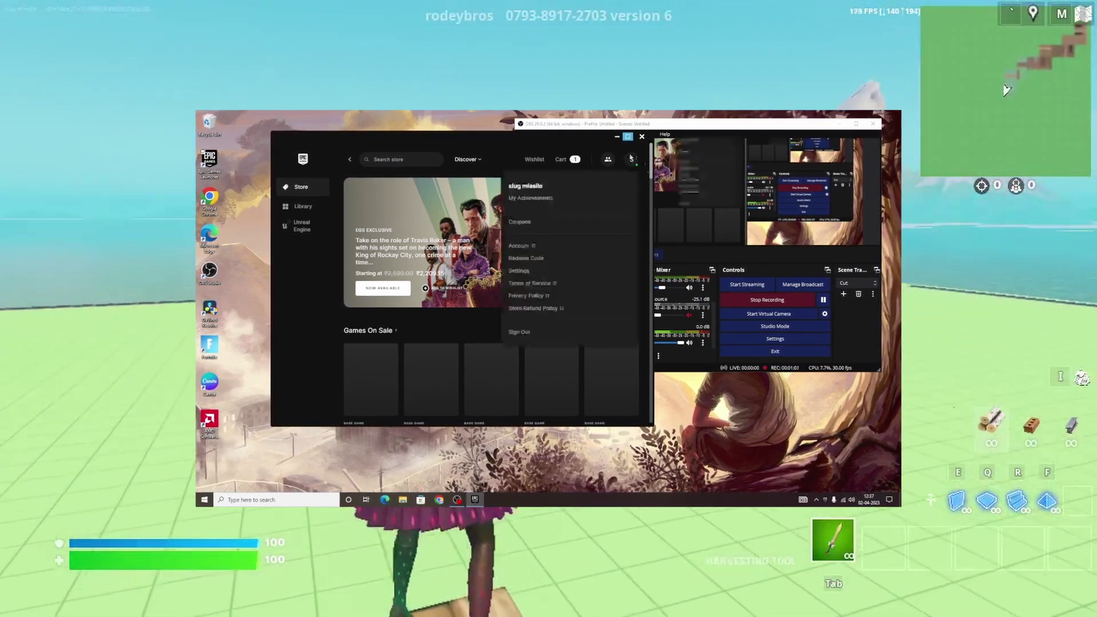
click(521, 272)
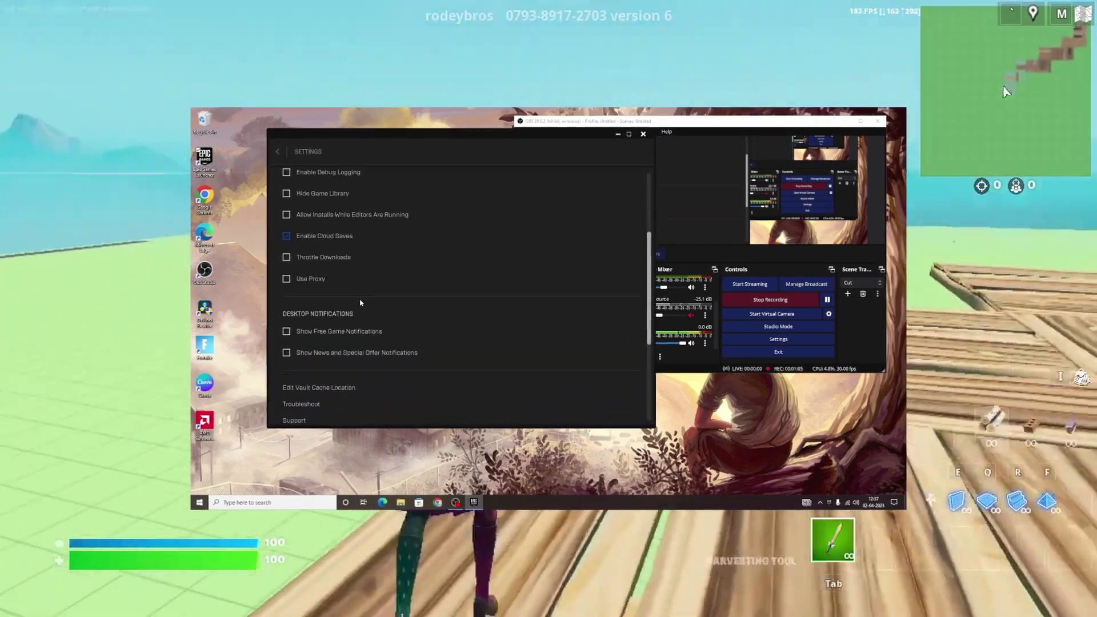
scroll(361, 302, down, 5)
scroll(360, 301, down, 3)
click(294, 357)
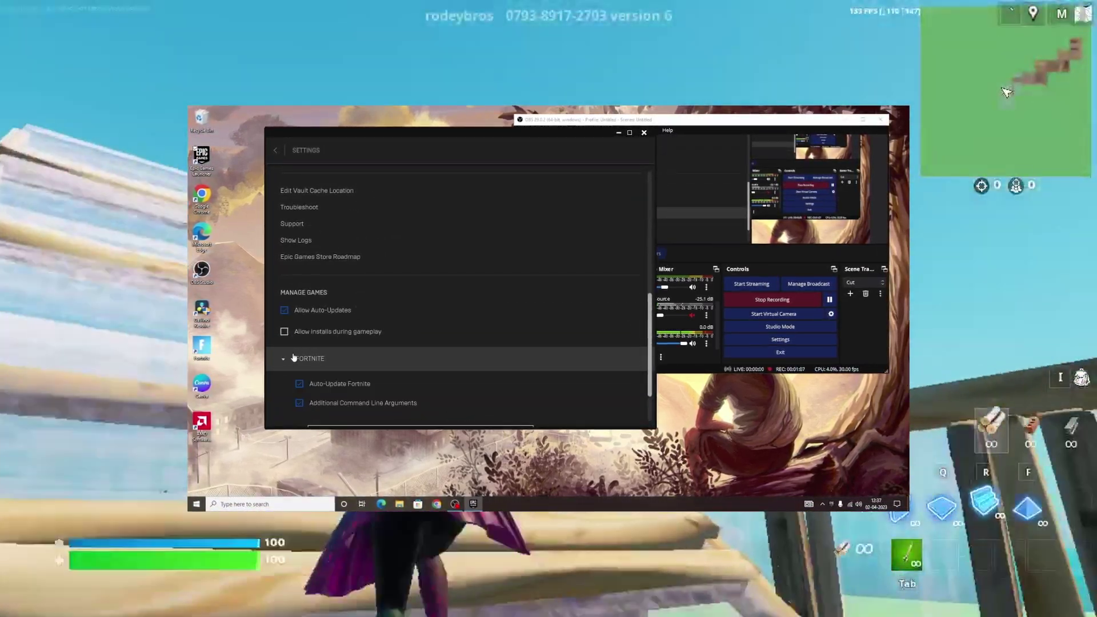
scroll(360, 343, down, 3)
click(458, 365)
Step: Enter -LANPLAY -NOSPLASH -USEALLAVALIABLECORES as Fortnite's launch arguments and deselect the field
drag(457, 365, 375, 365)
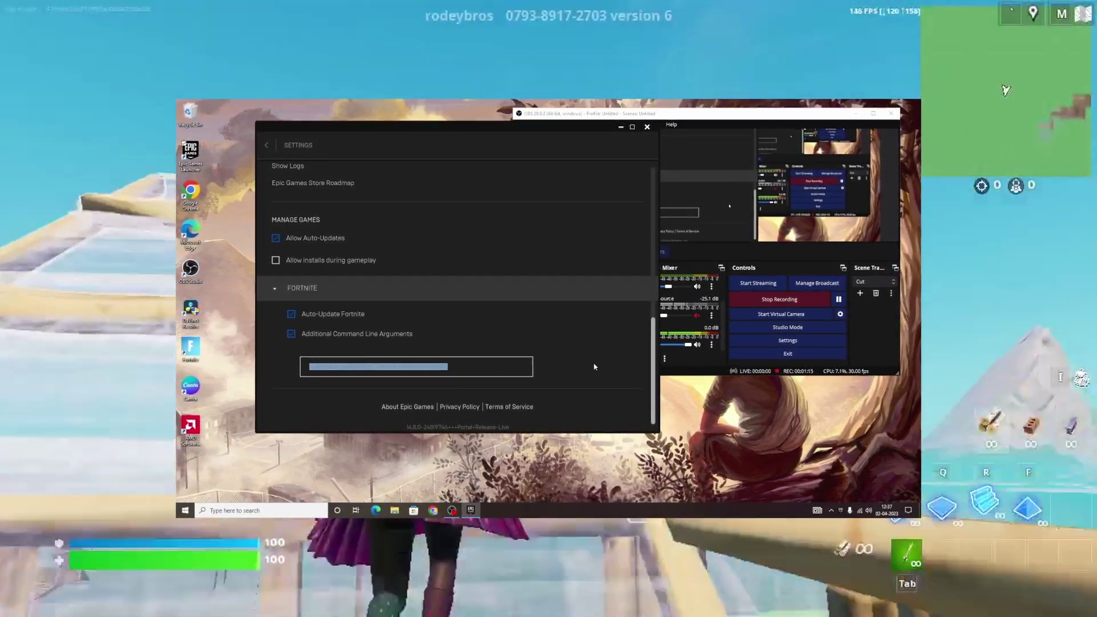
click(327, 318)
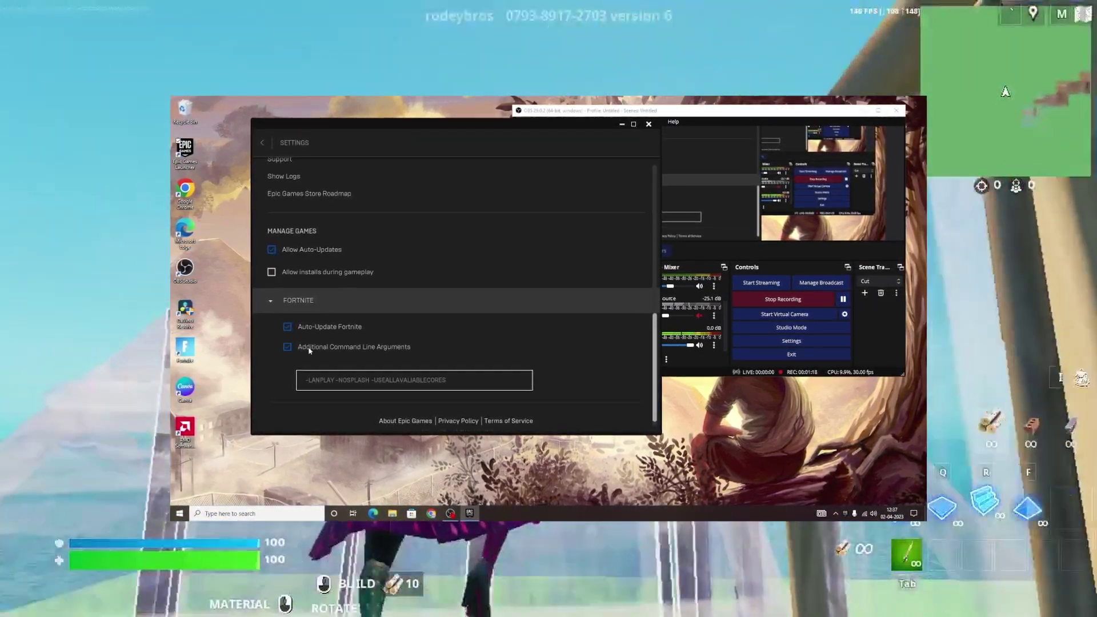
scroll(320, 277, up, 3)
scroll(304, 247, up, 3)
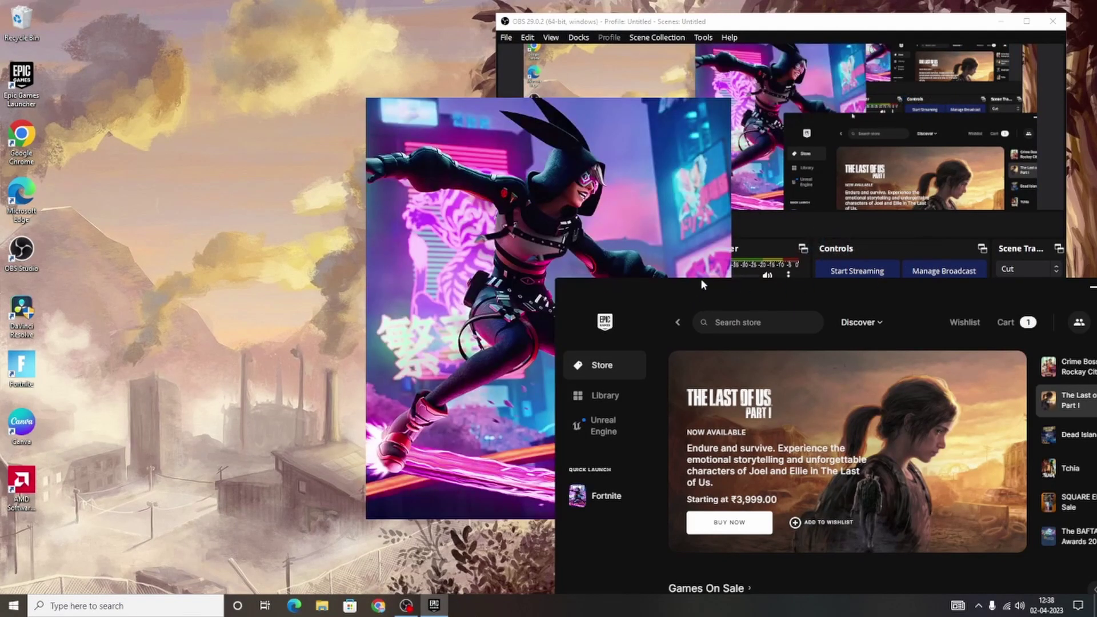
Step: Move the Epic Games Launcher window left and close it
drag(701, 279, 336, 236)
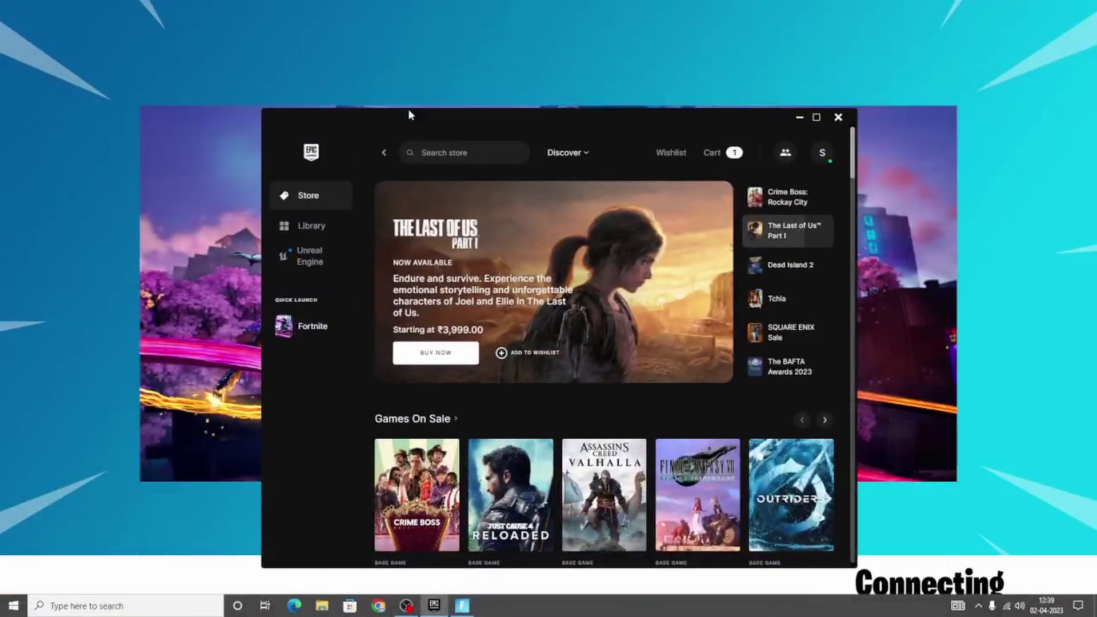
click(839, 117)
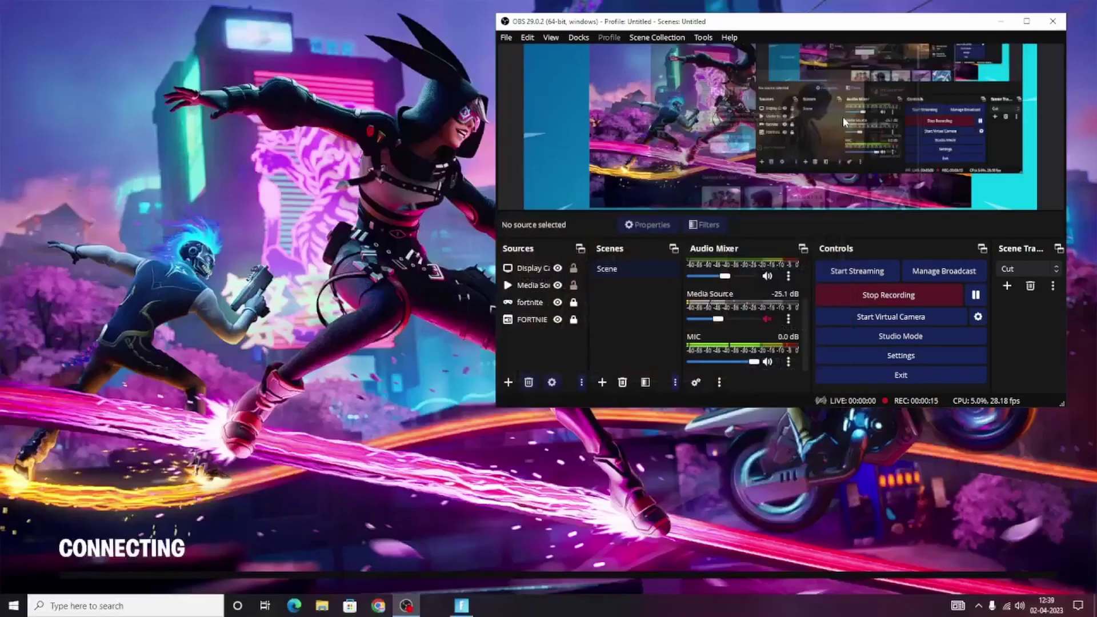